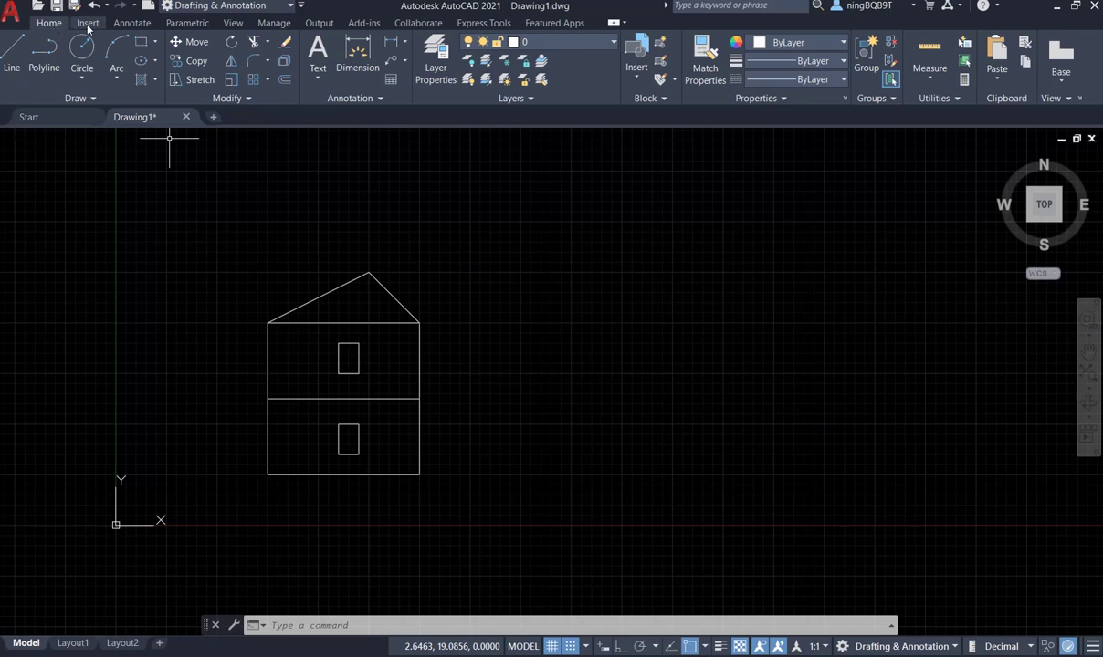
Start a Write Block from objects and set its base point at the lower-left corner of the house.
click(88, 24)
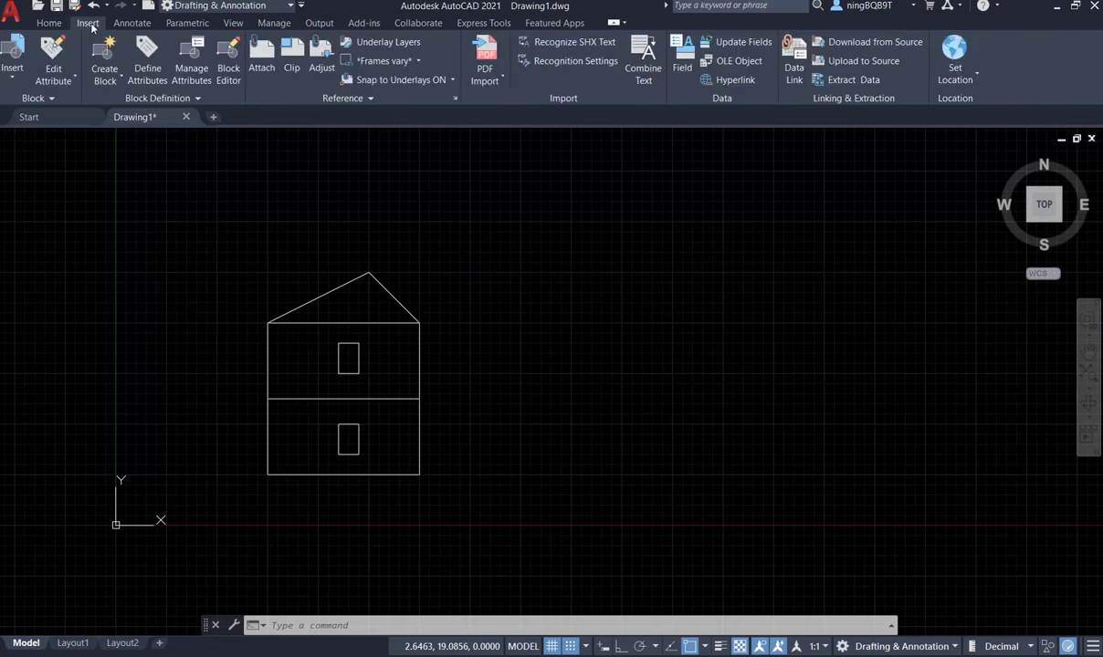
click(122, 80)
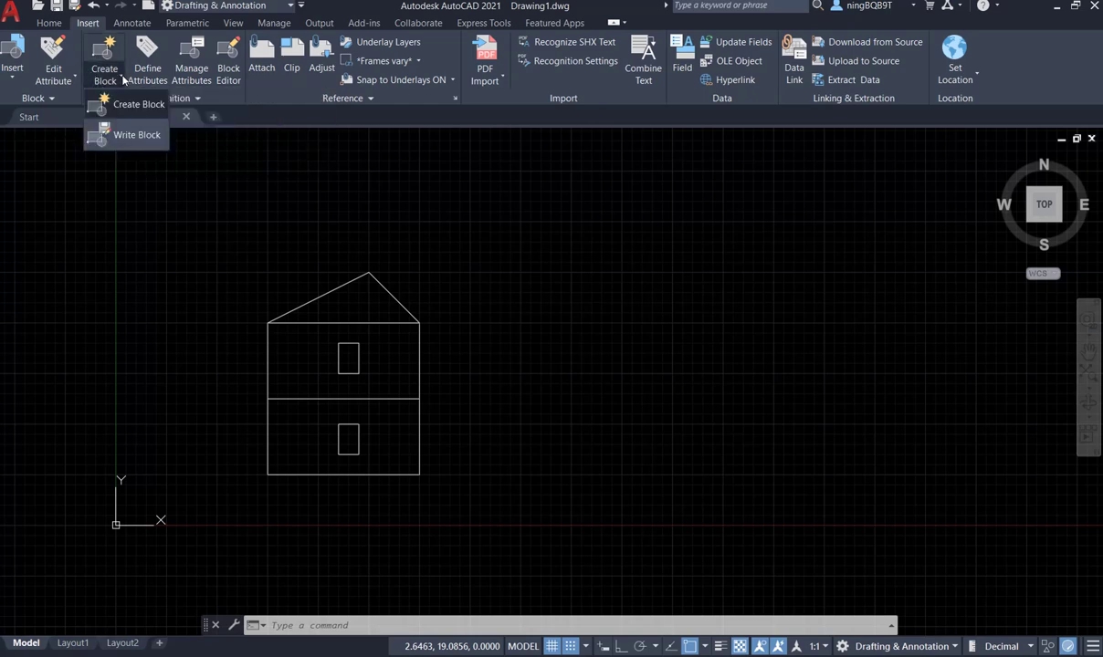
click(100, 136)
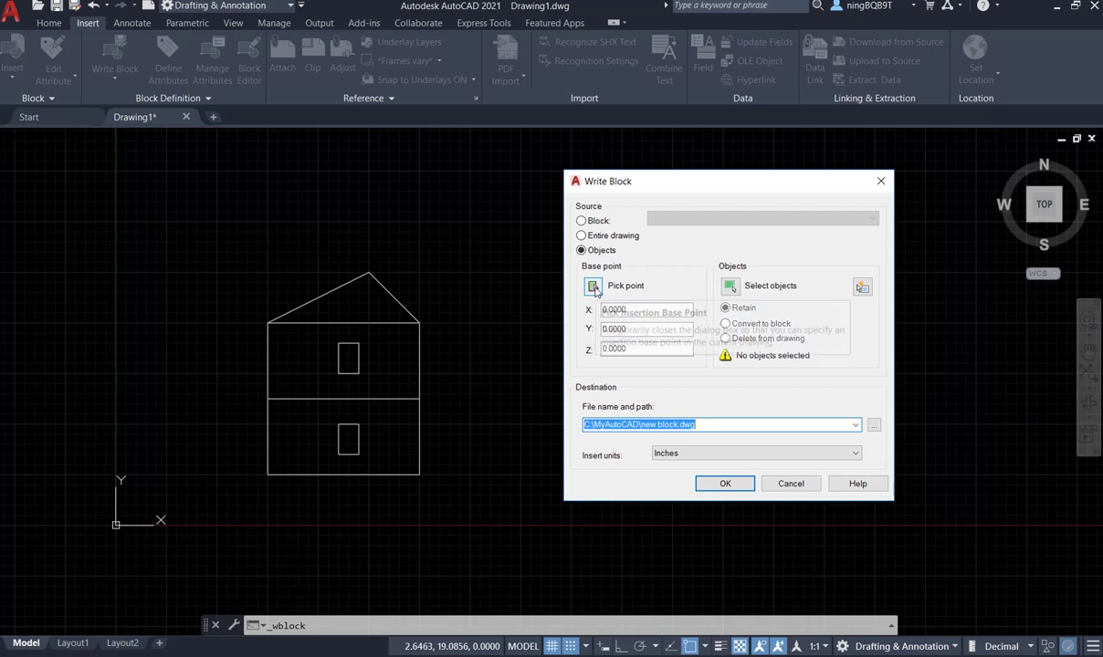
click(595, 288)
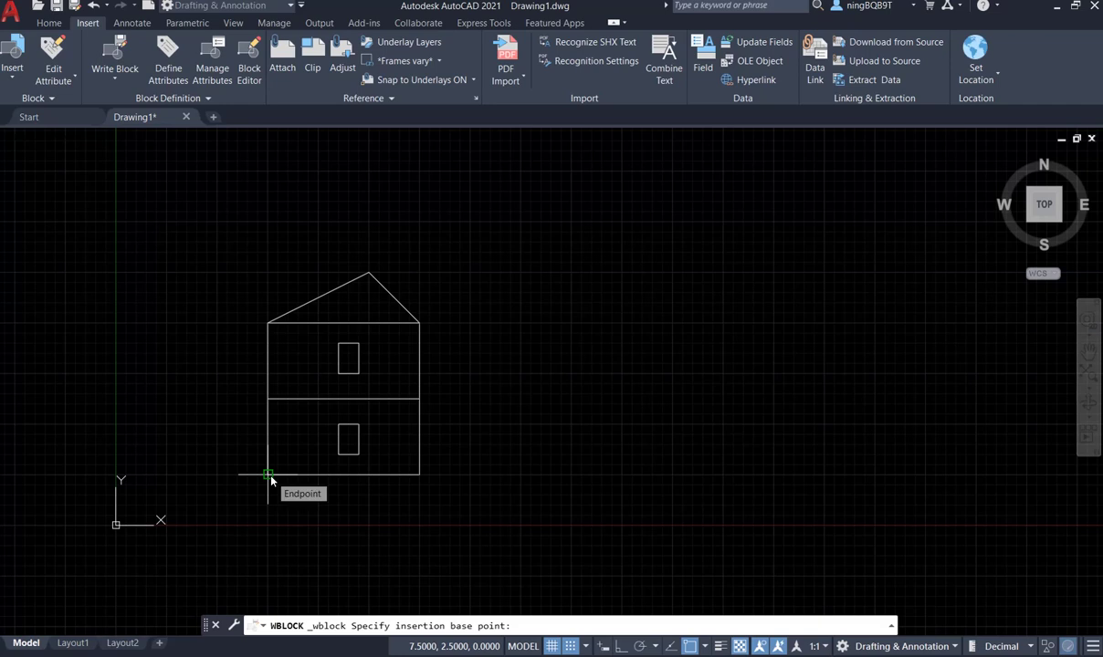
click(270, 478)
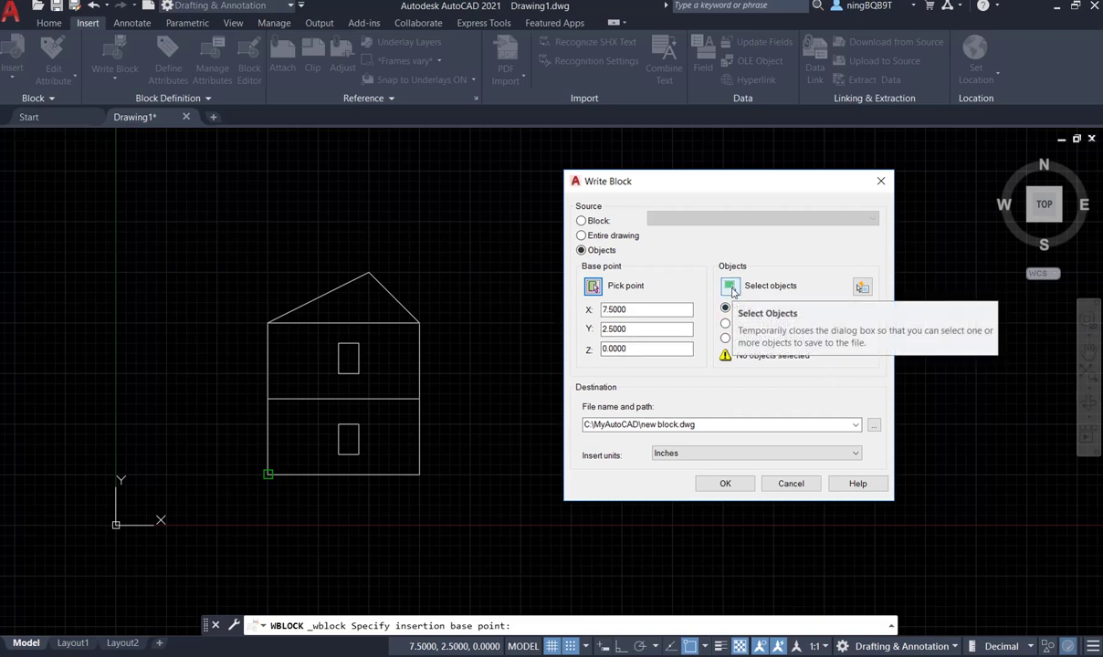
Select the entire two-story house, including roof, floors and both windows, as the objects to write to the block.
click(731, 288)
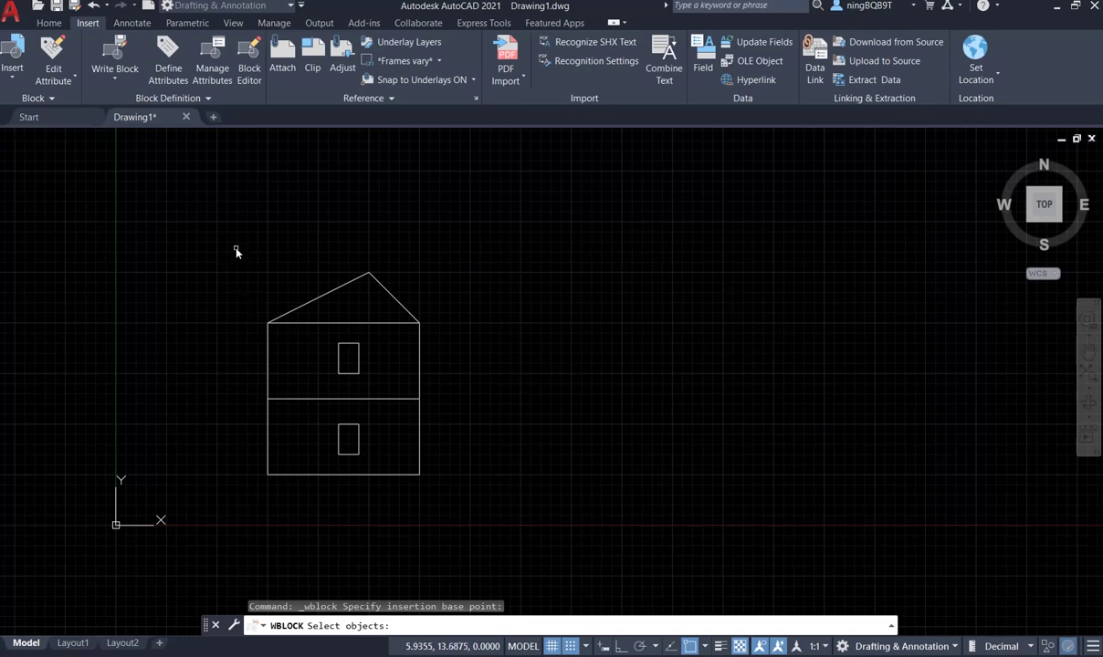
click(236, 248)
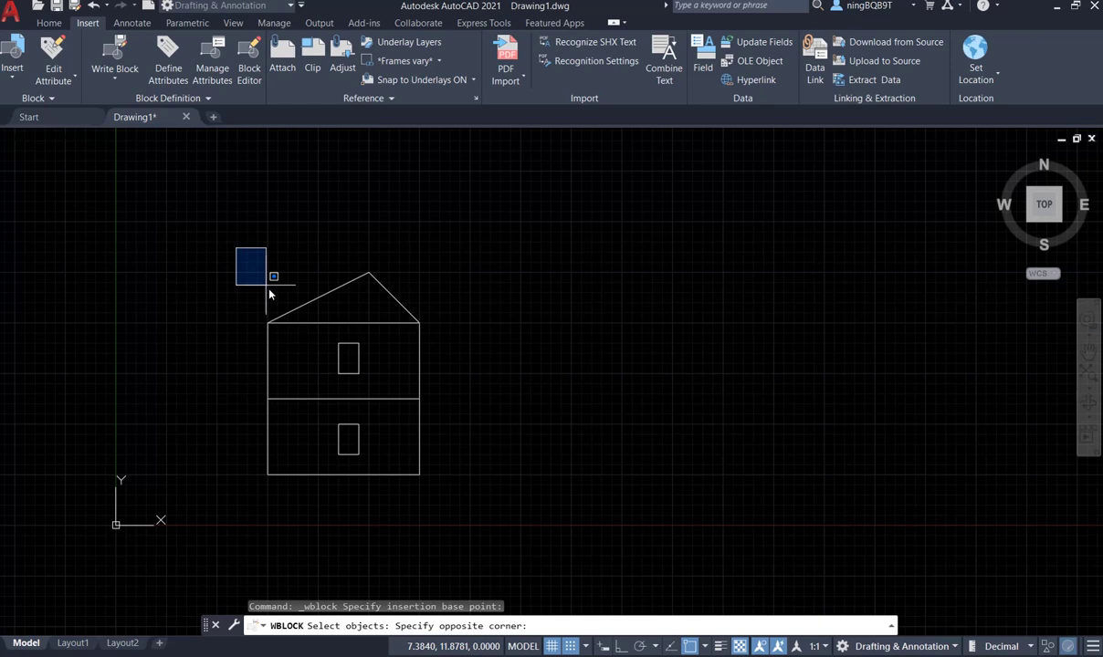
click(452, 500)
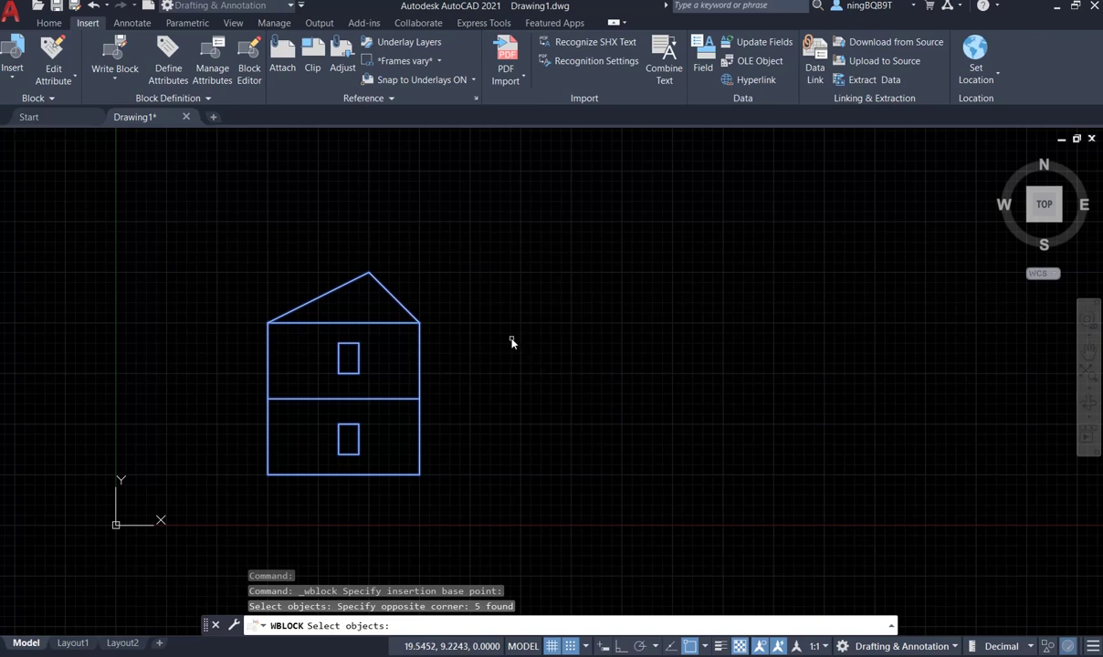
key(Return)
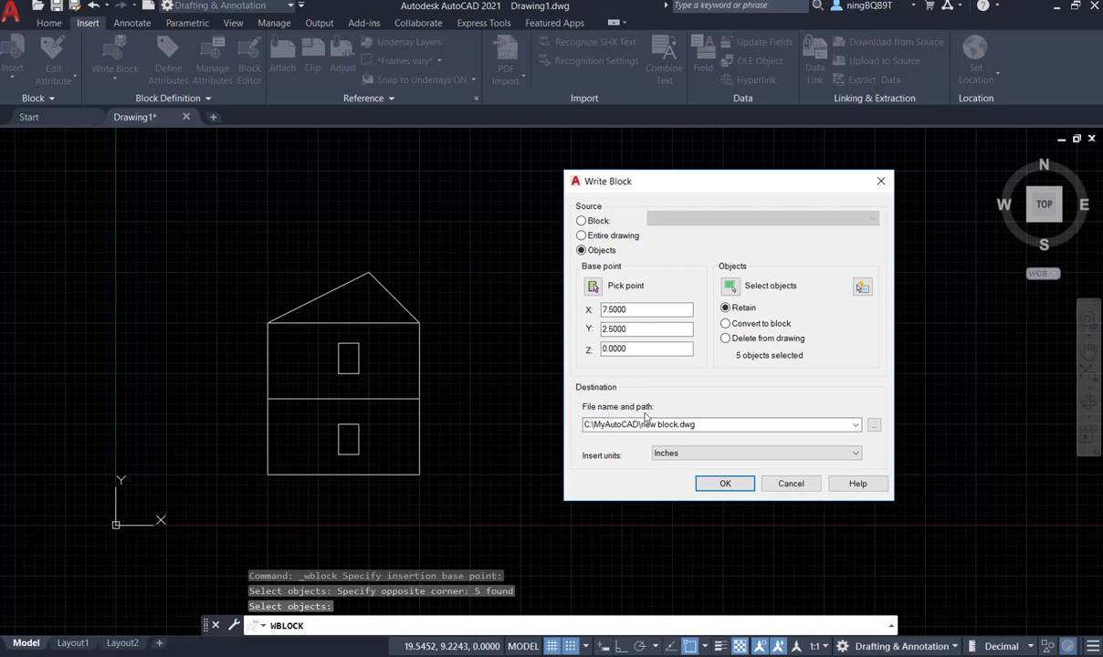
Set the block's destination file to twoStoryHouse.dwg in the MyAutoCAD folder on drive C.
click(874, 427)
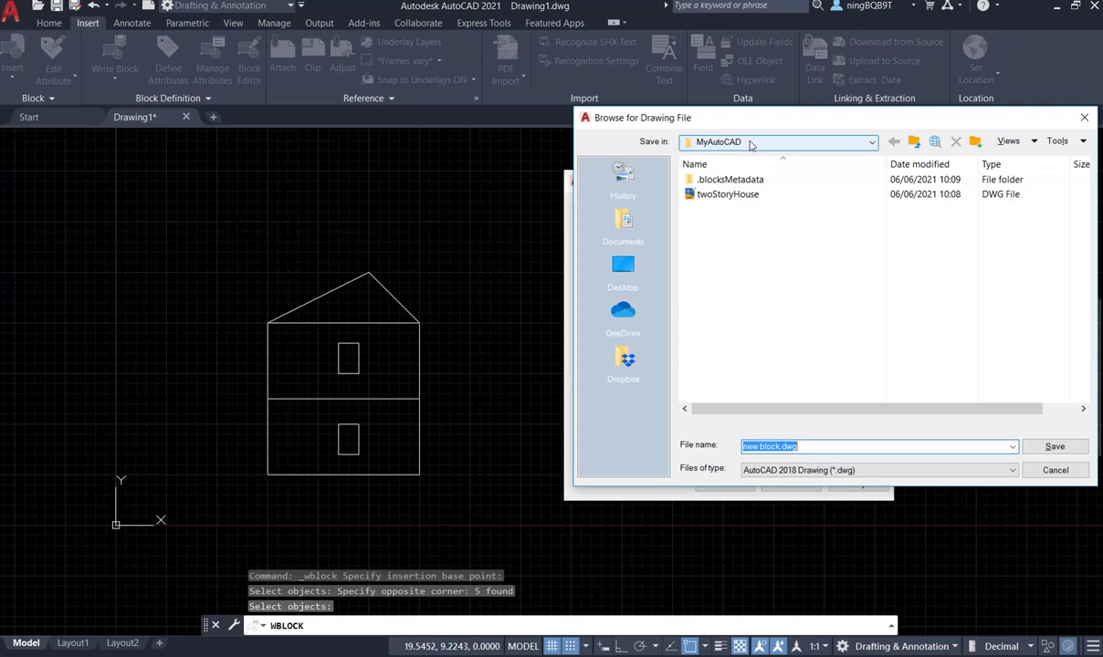
click(721, 141)
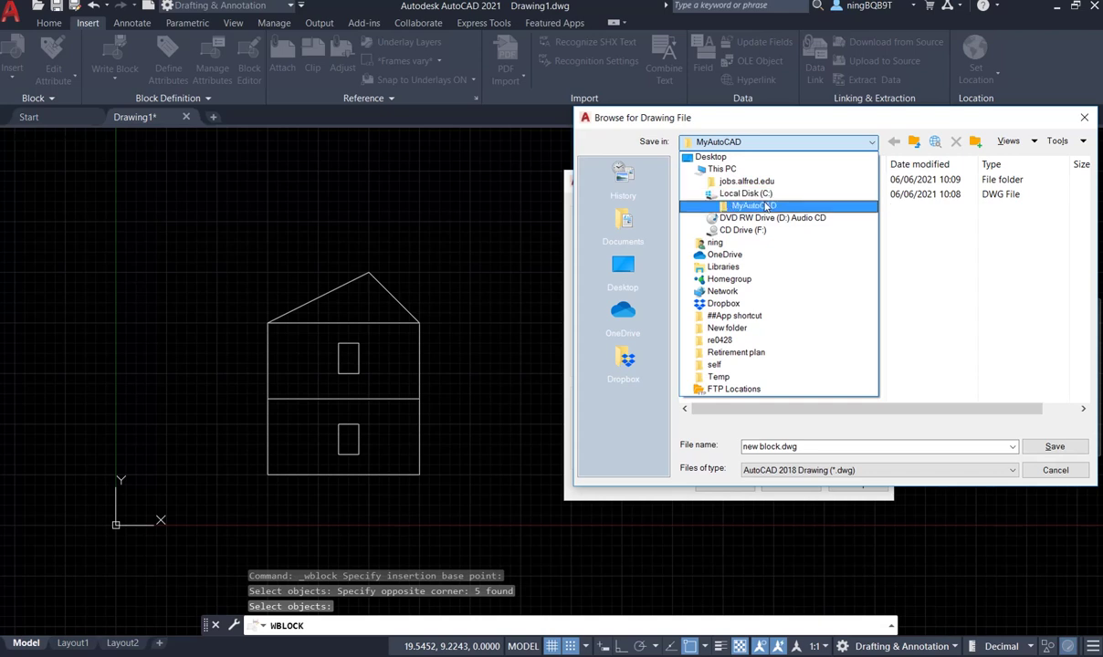
click(927, 286)
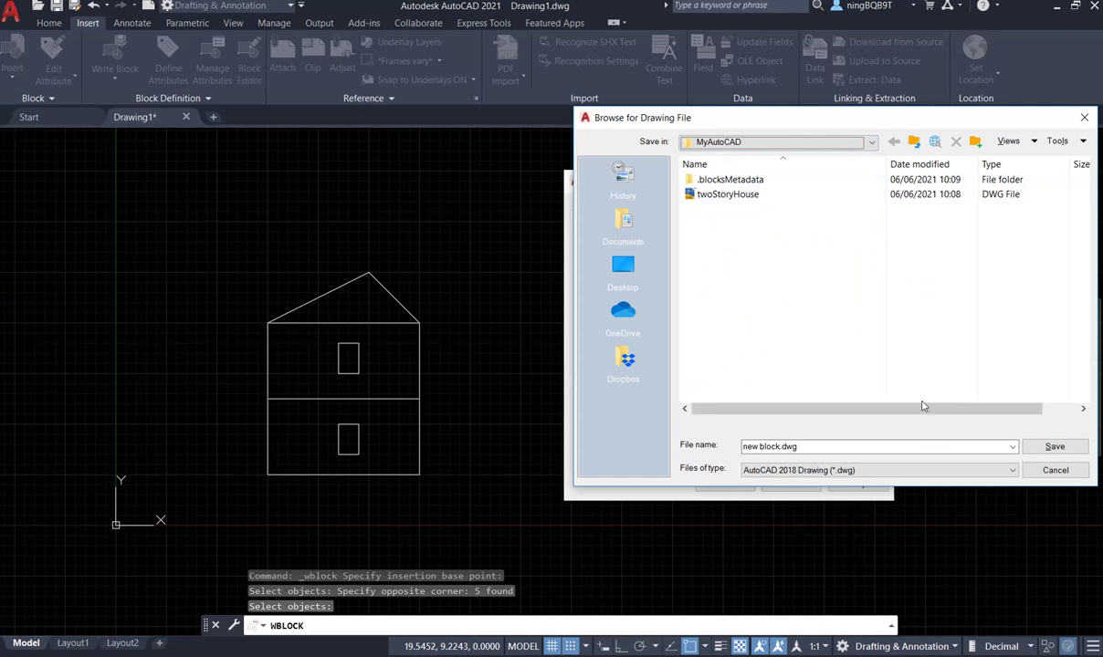
click(772, 445)
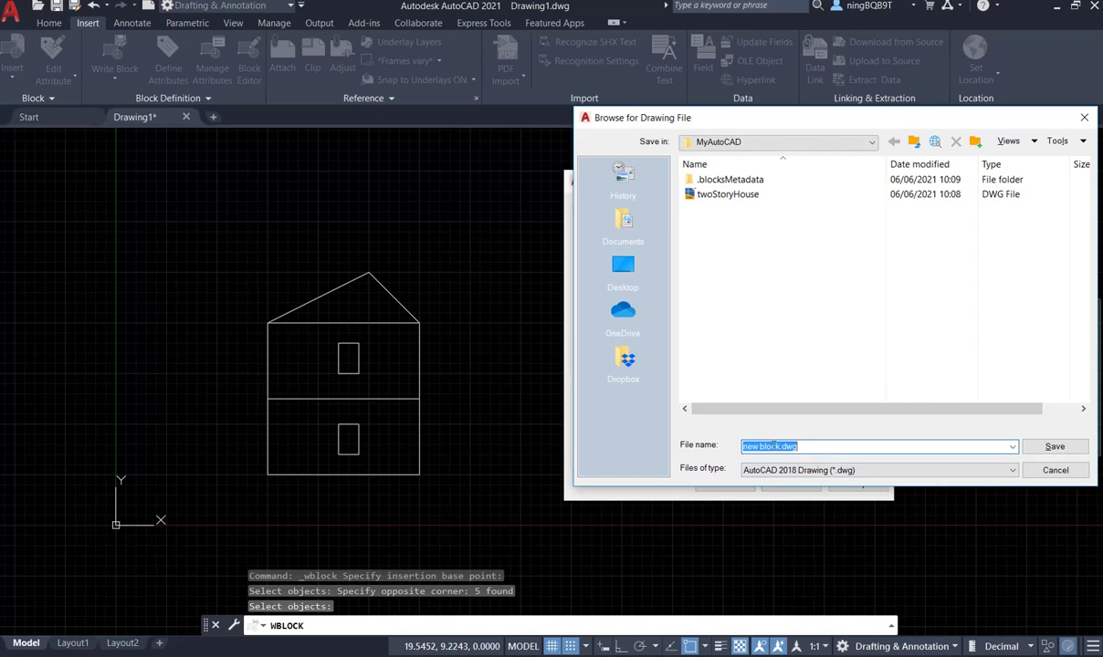
click(723, 195)
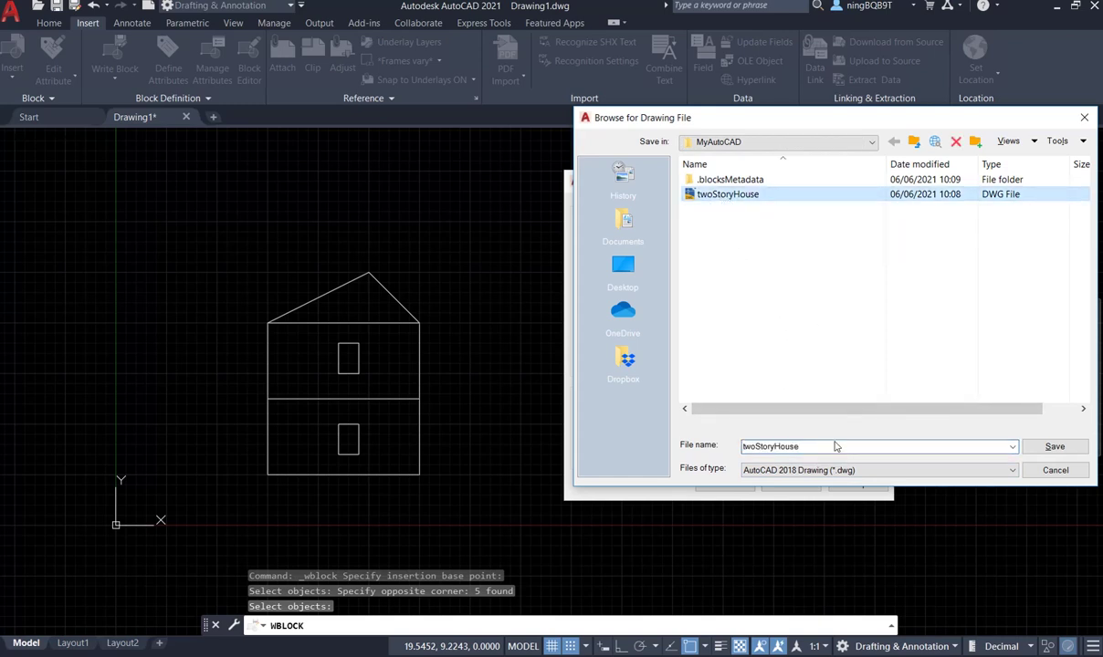
click(842, 445)
click(805, 446)
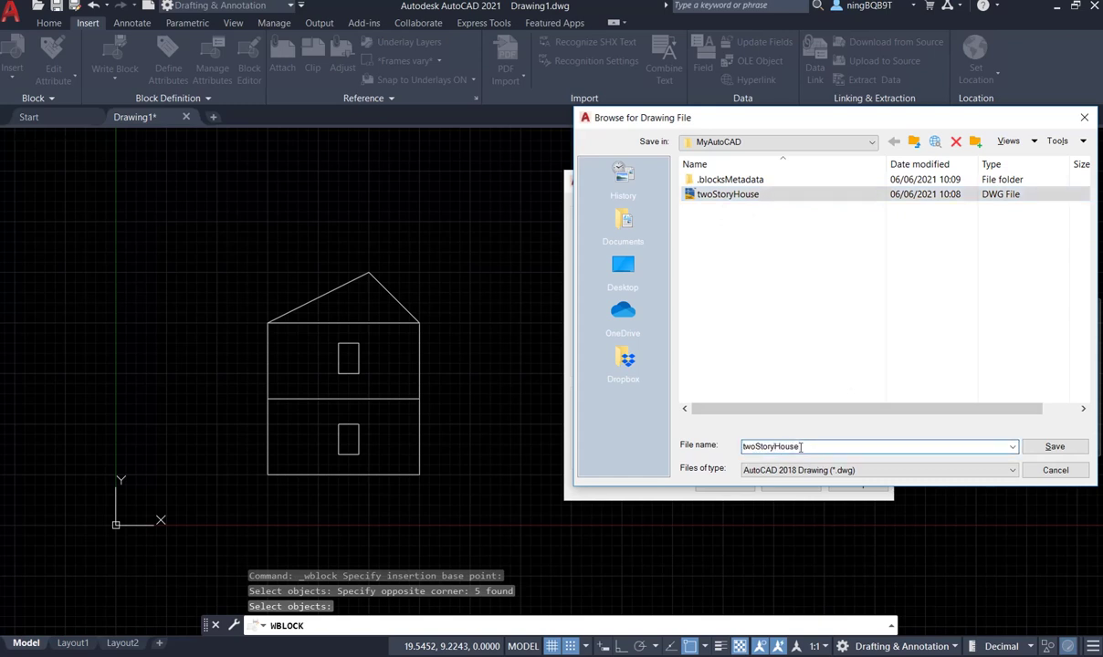
click(1055, 446)
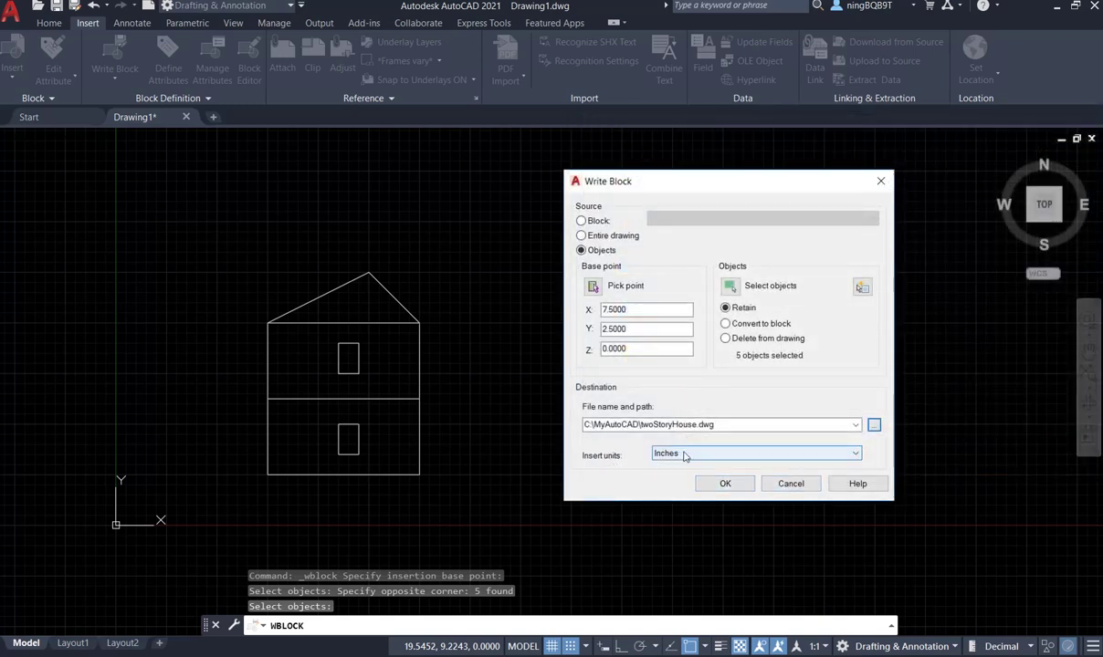
Set the insert units to Unitless and write the block, replacing the existing twoStoryHouse.dwg.
mouse_move(685, 455)
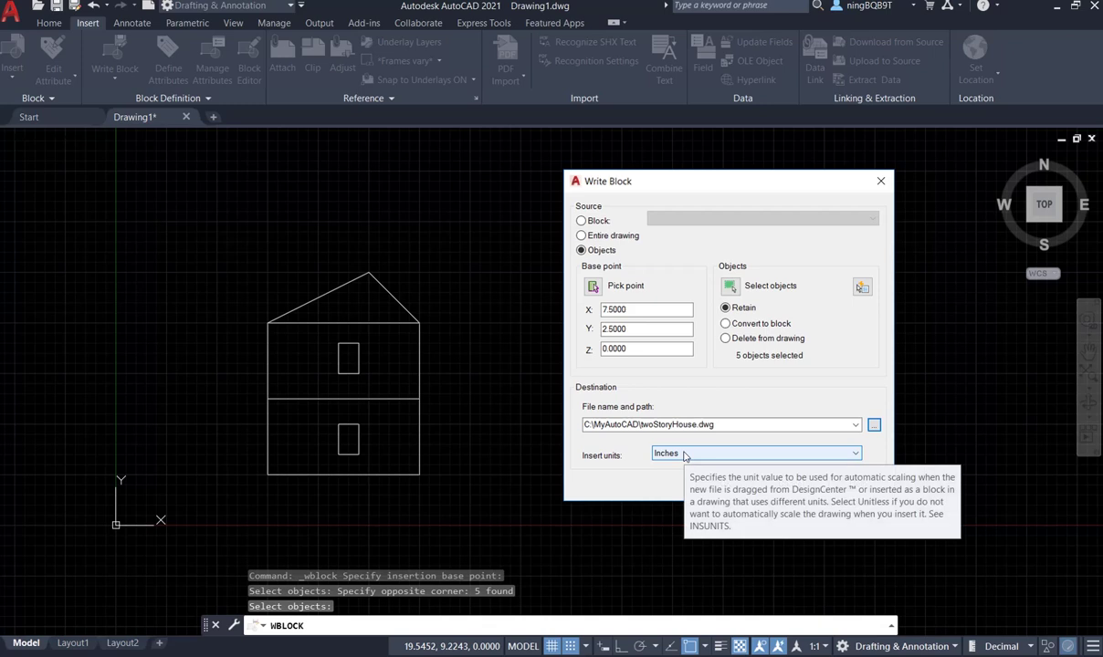
click(684, 453)
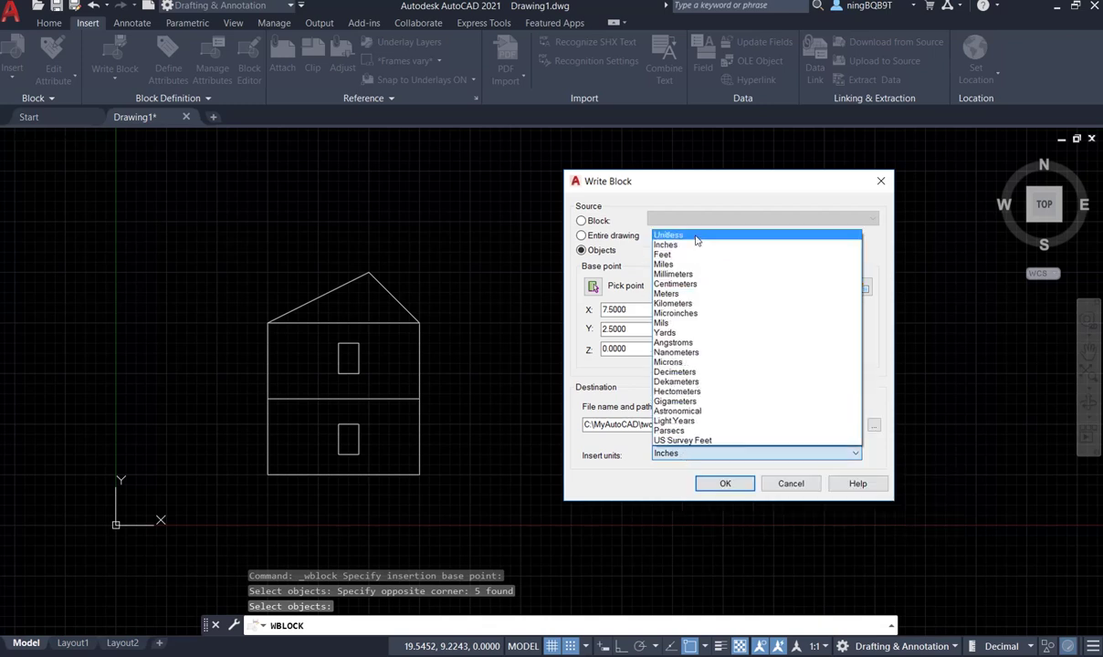
click(660, 228)
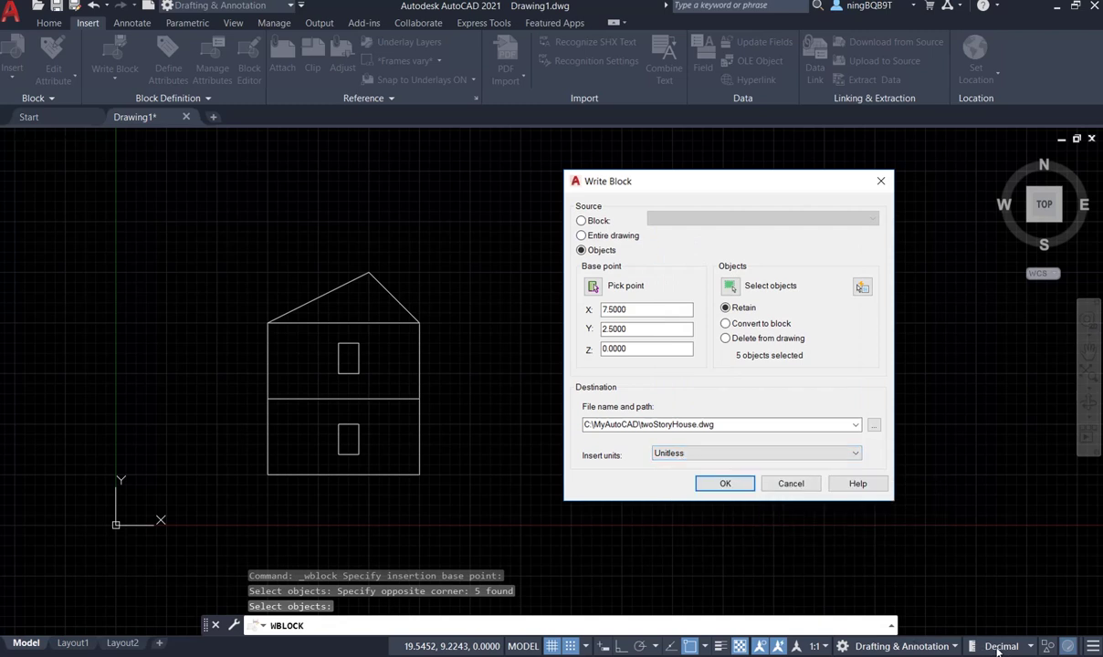
click(726, 484)
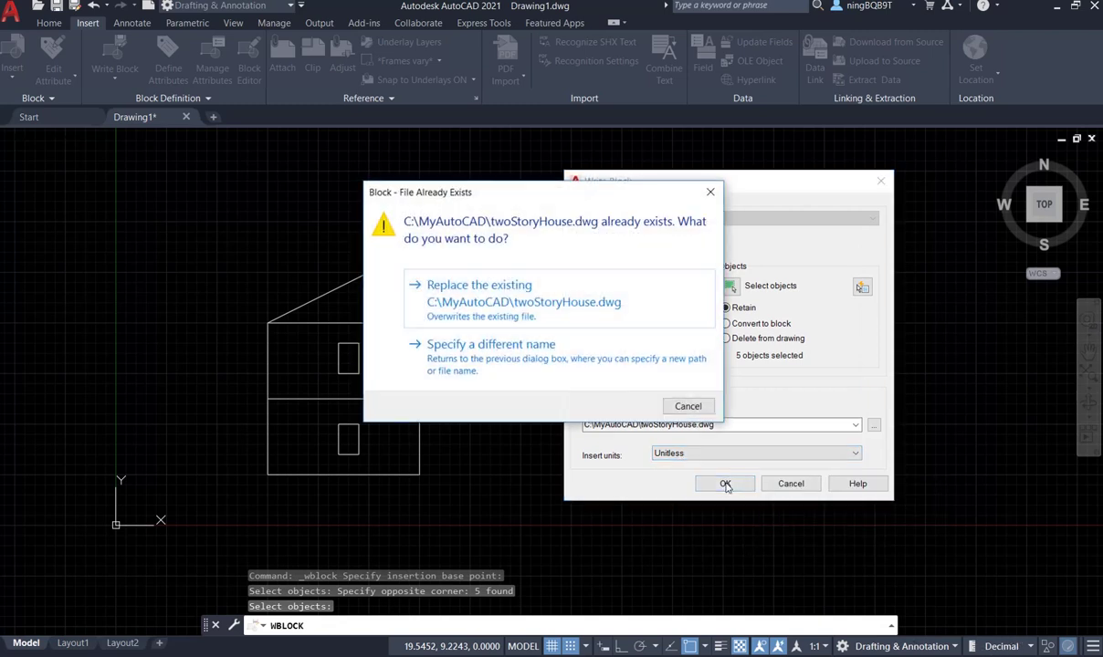
click(505, 303)
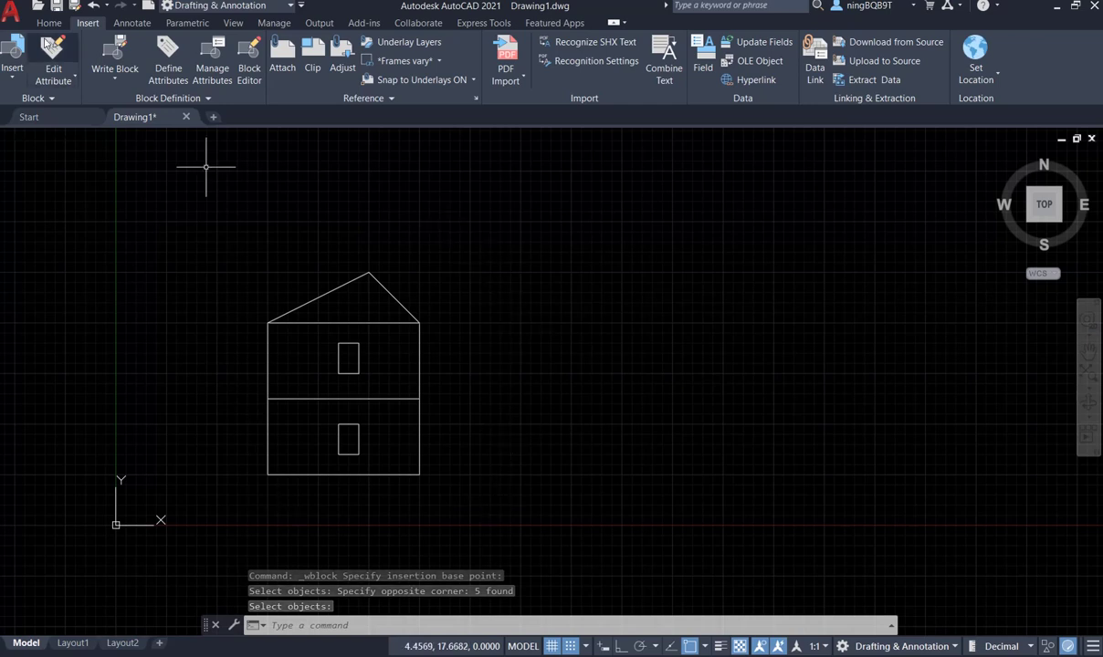
Insert the recent block twoStoryHouse.dwg, redefining its existing definition, and place it above and to the right of the original house.
click(50, 23)
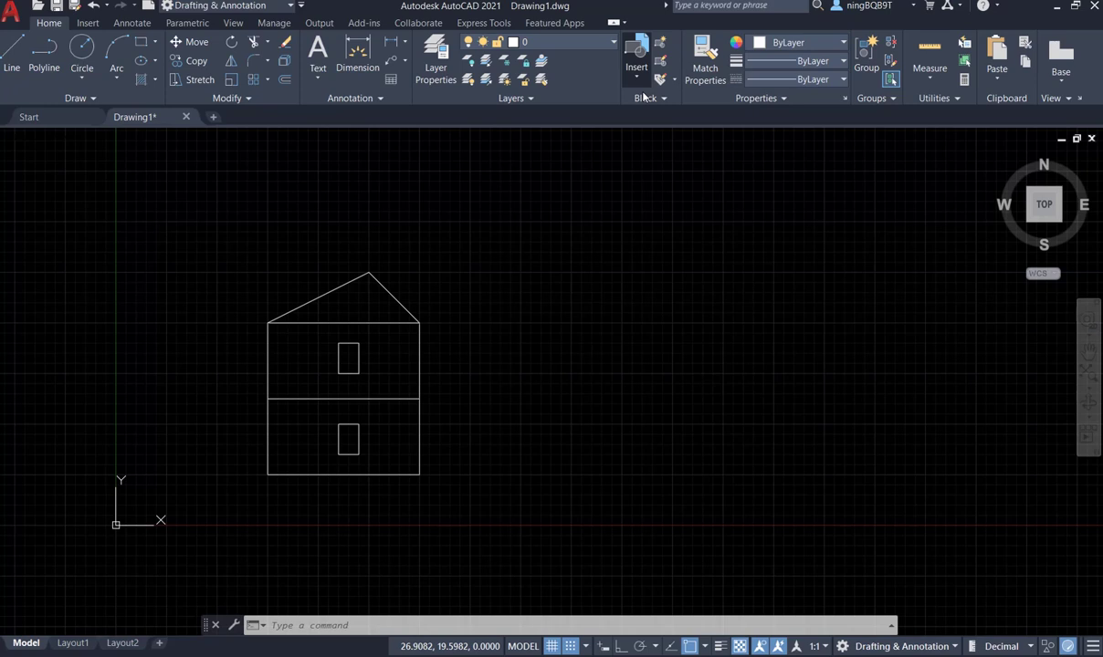
click(639, 73)
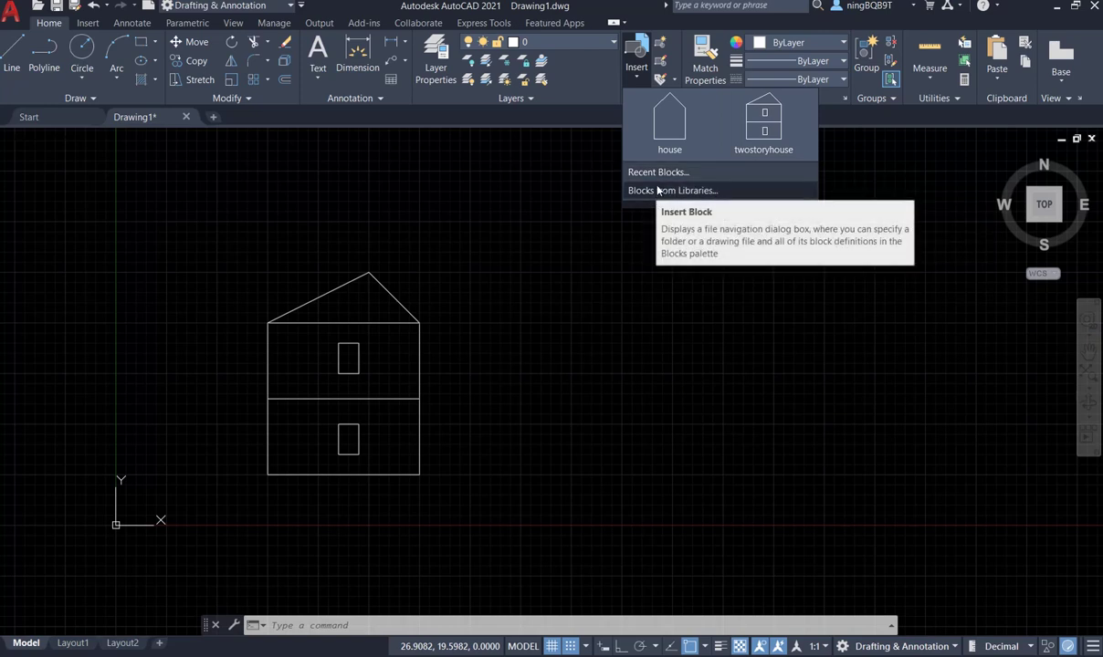
click(623, 170)
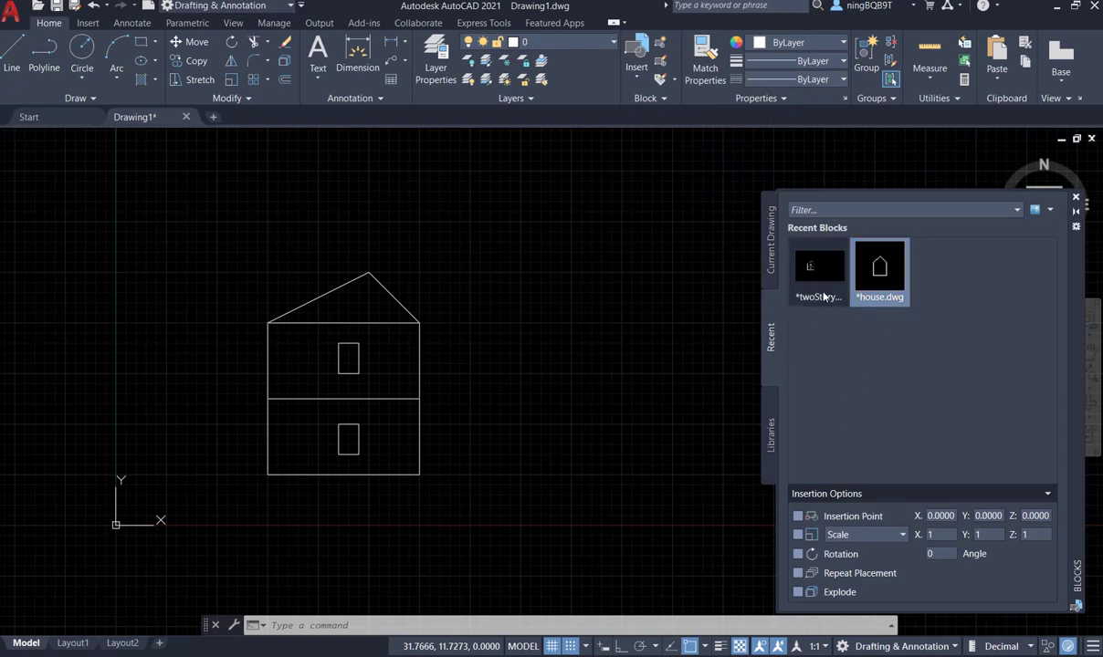
mouse_move(822, 290)
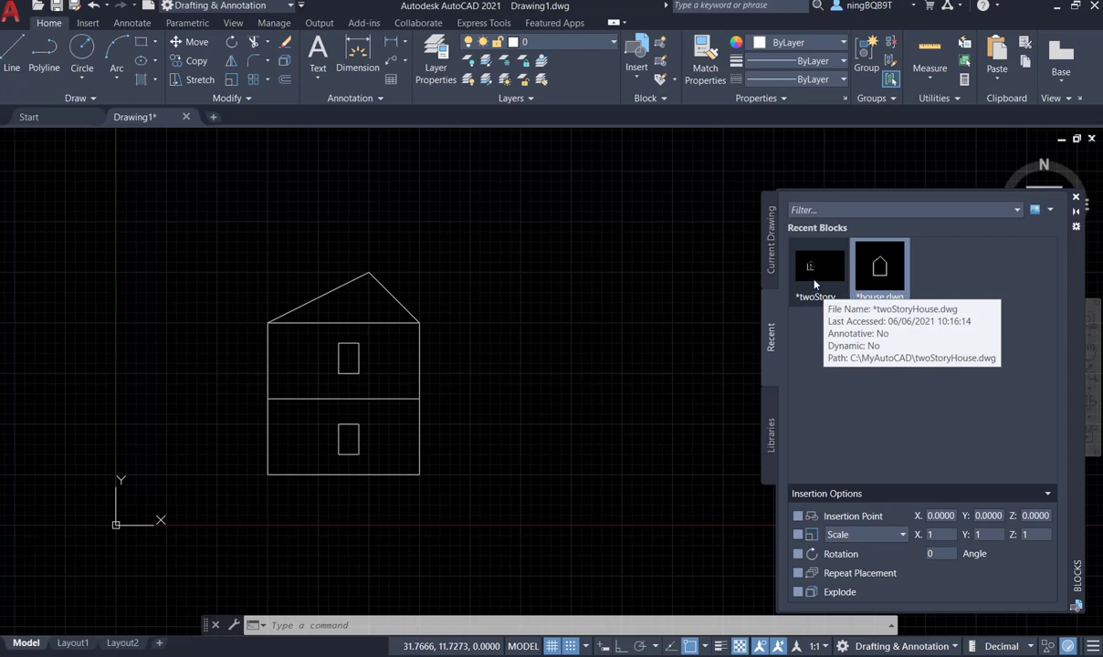
click(816, 280)
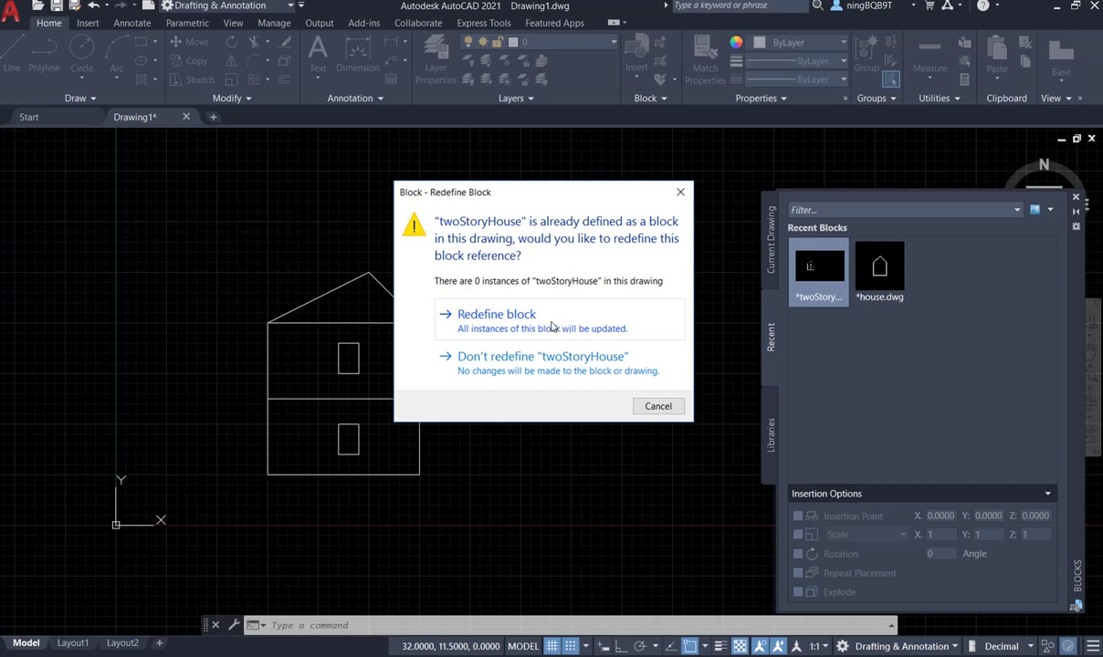
click(552, 326)
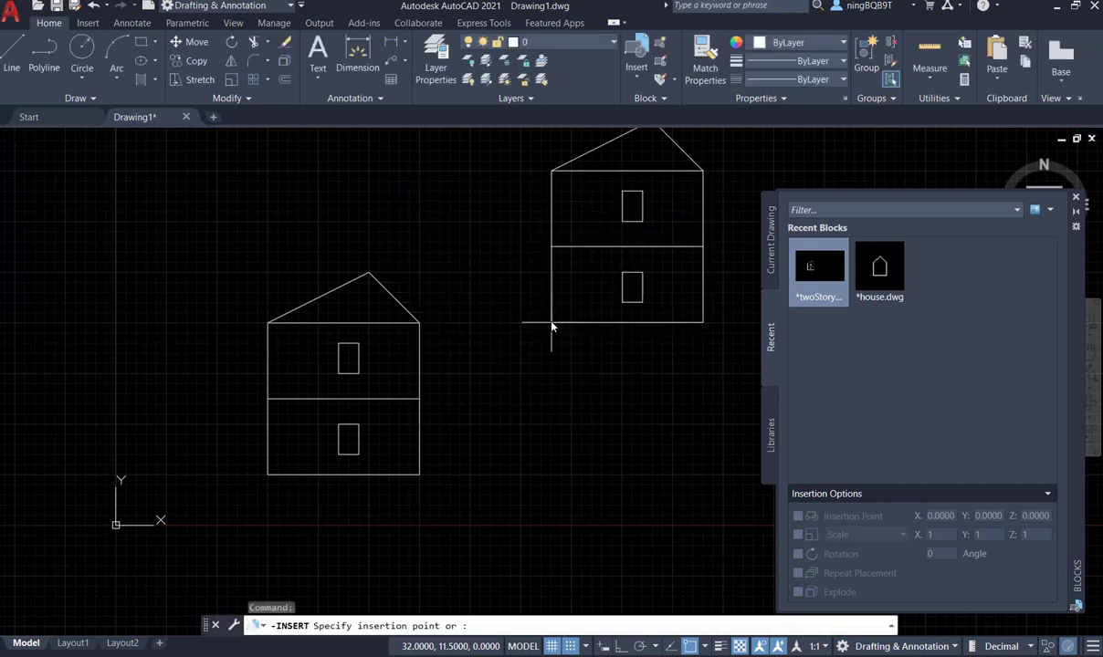
click(521, 374)
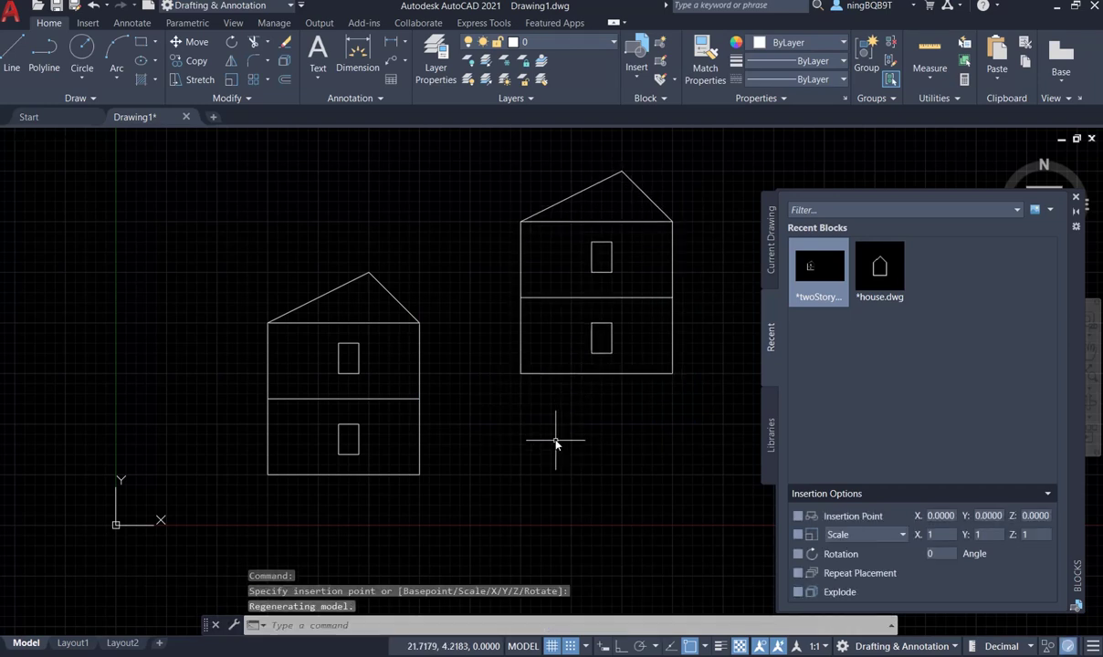
Examine the block library list and the MyAutoCAD folder as a block source, then close the Blocks palette.
click(771, 442)
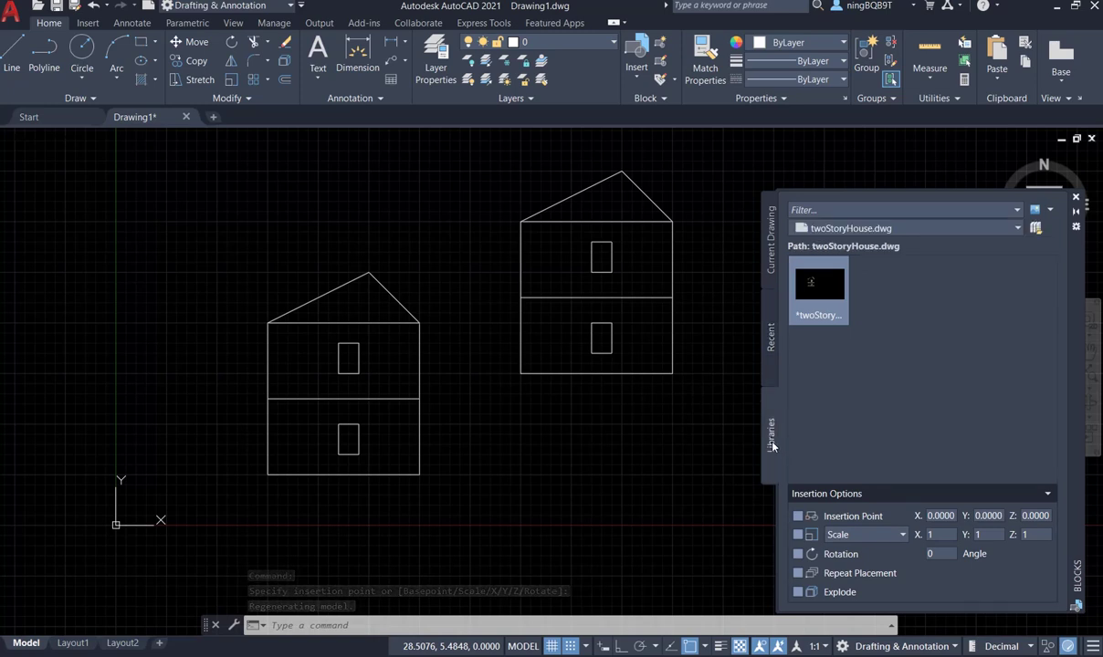
click(1019, 230)
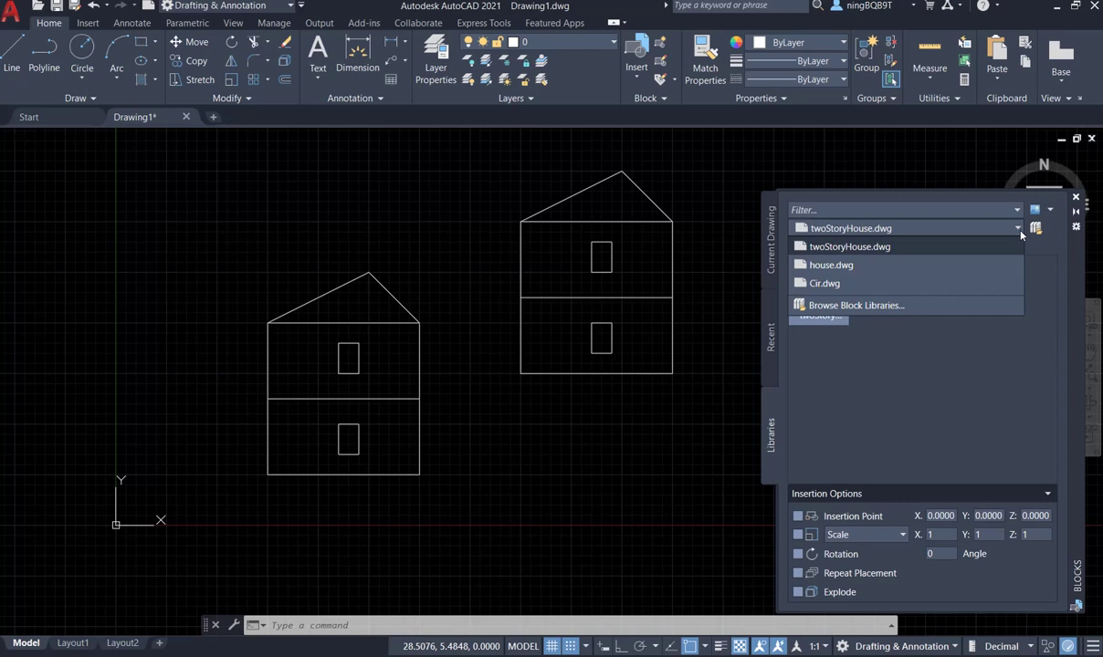
click(868, 306)
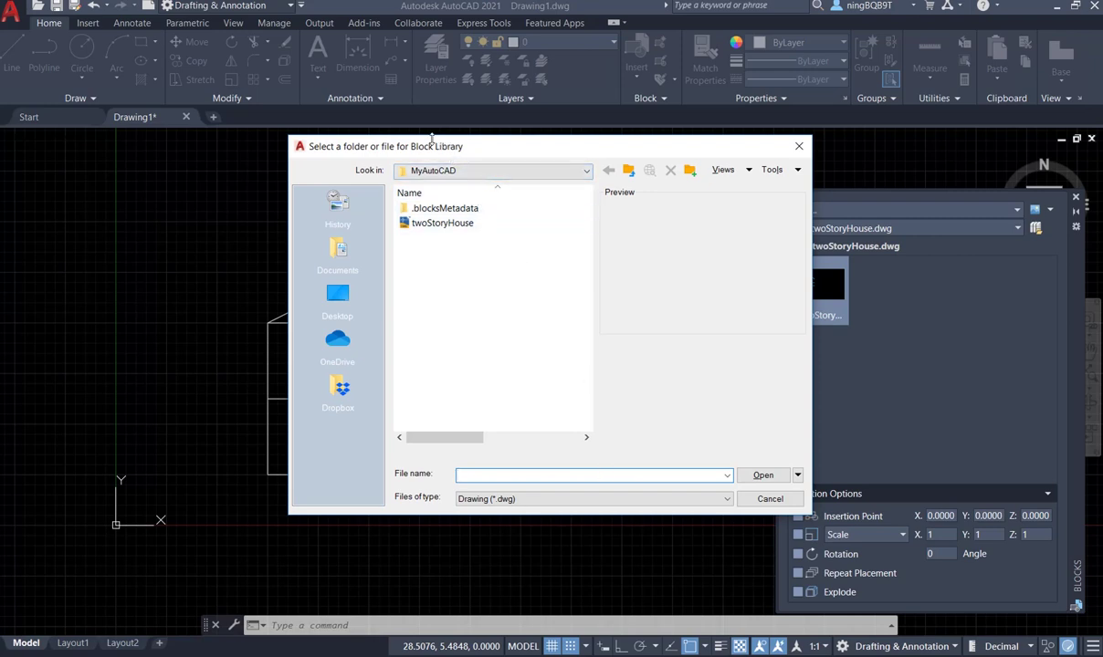
click(791, 498)
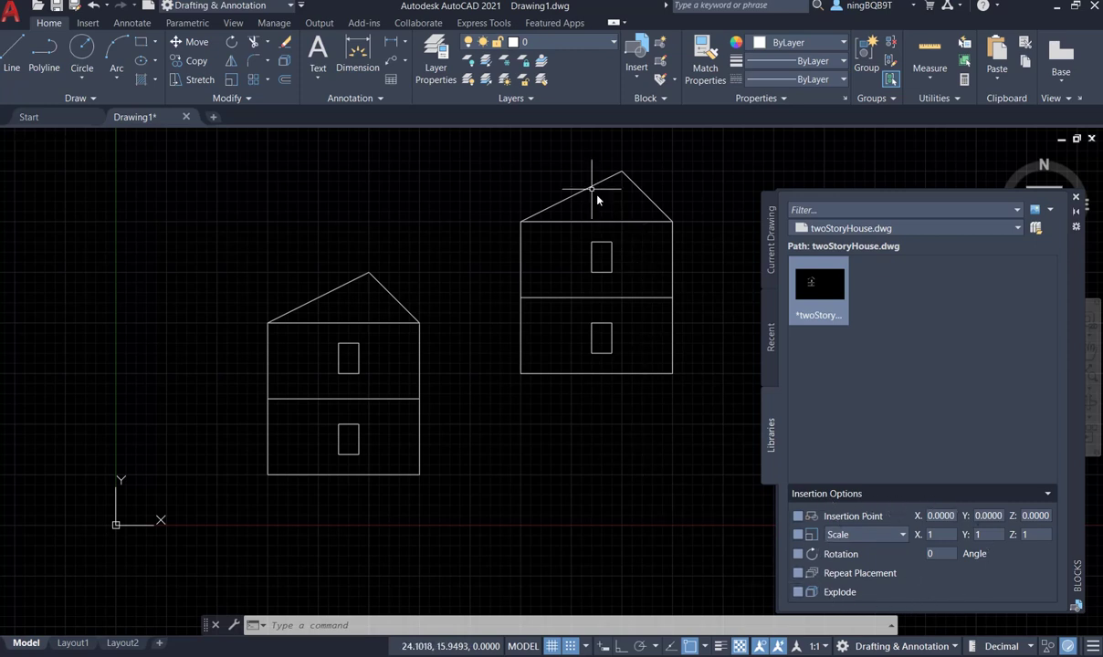
click(1075, 197)
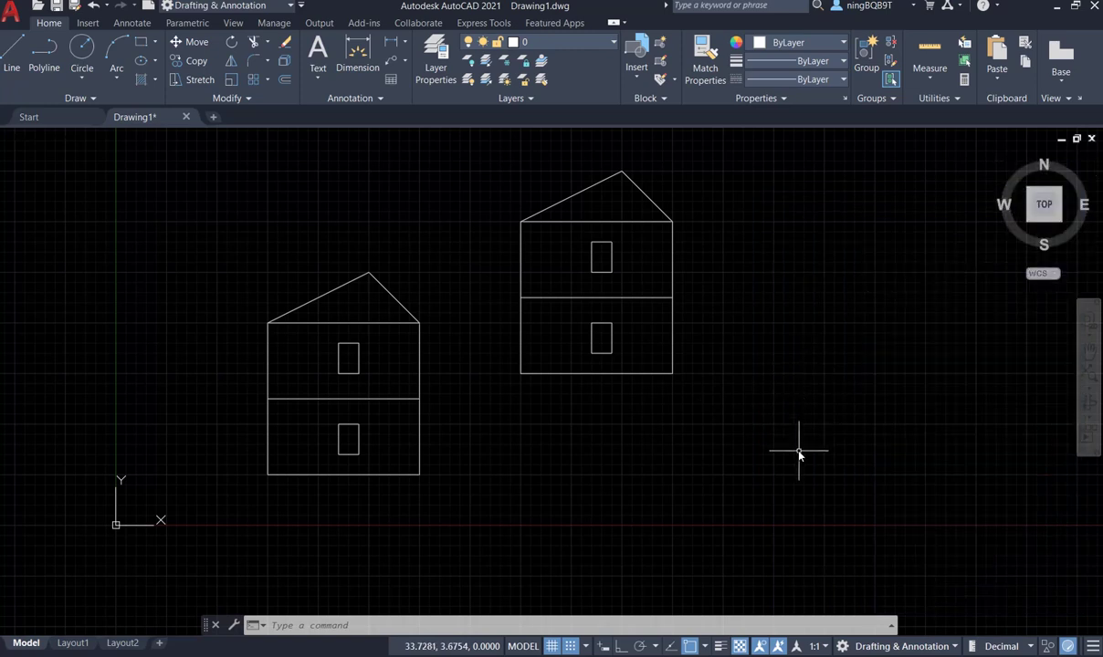